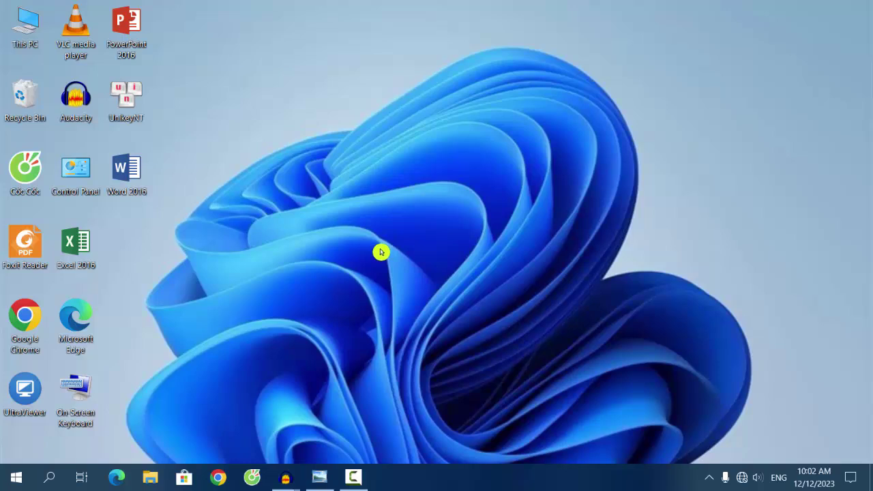
right_click(213, 165)
left_click(163, 198)
double_click(136, 186)
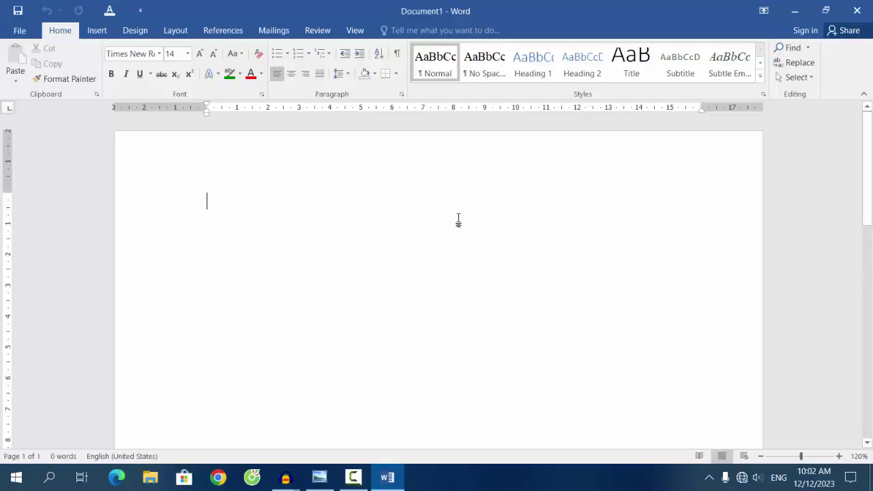
left_click(355, 31)
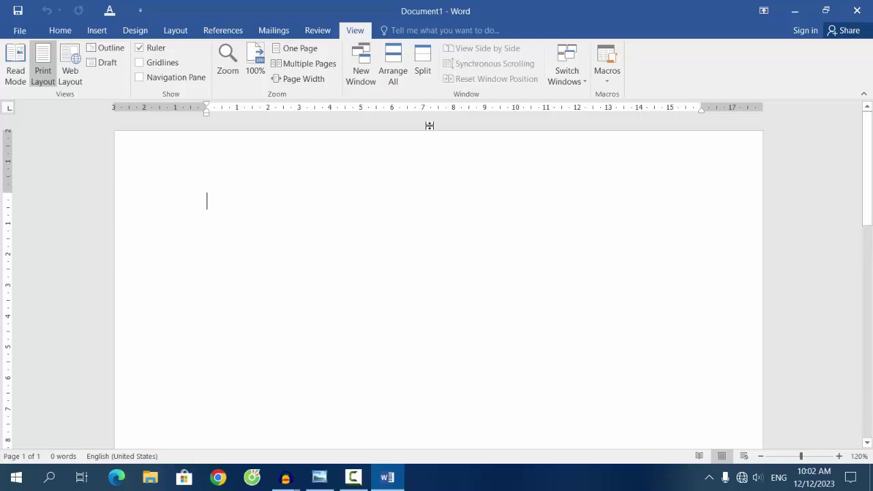
left_click(322, 35)
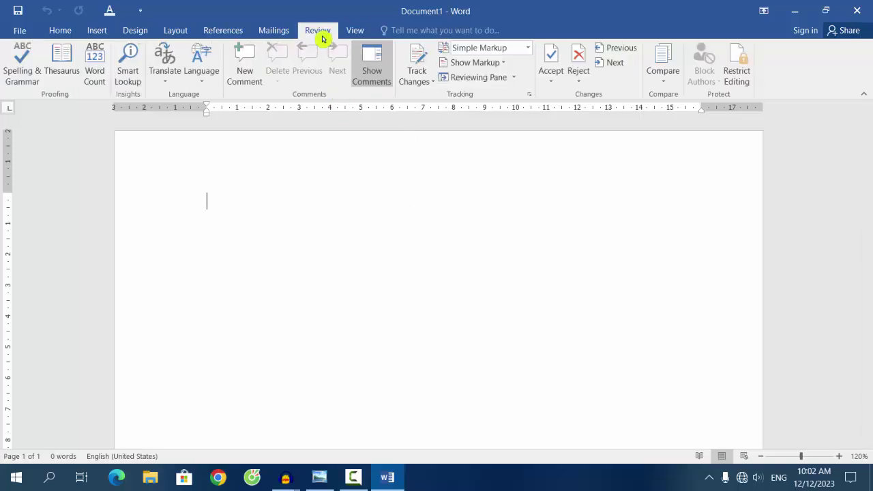
left_click(286, 37)
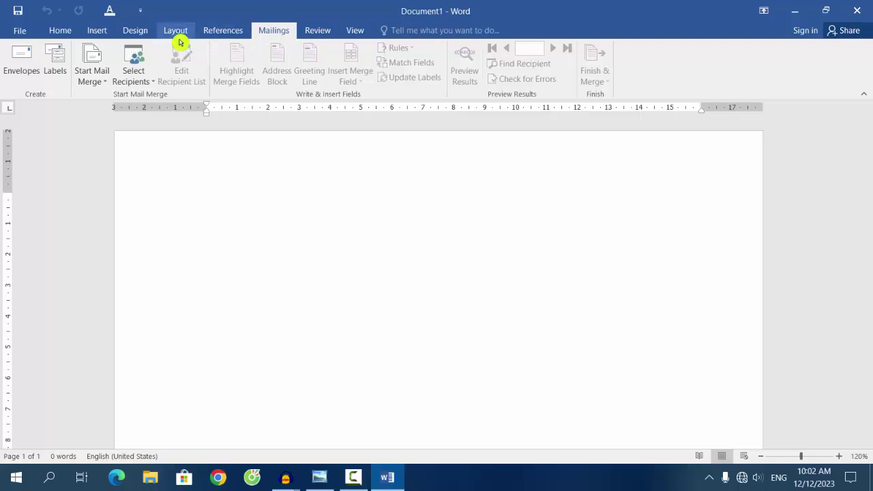
left_click(795, 12)
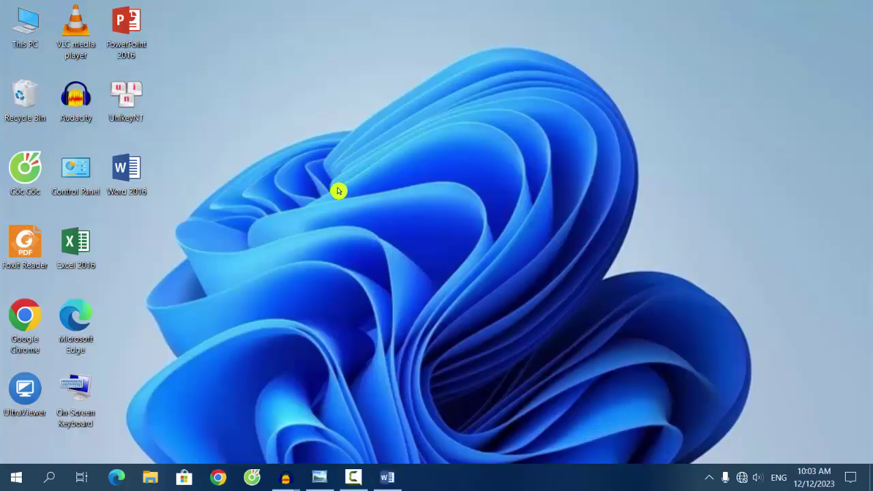
left_click(387, 477)
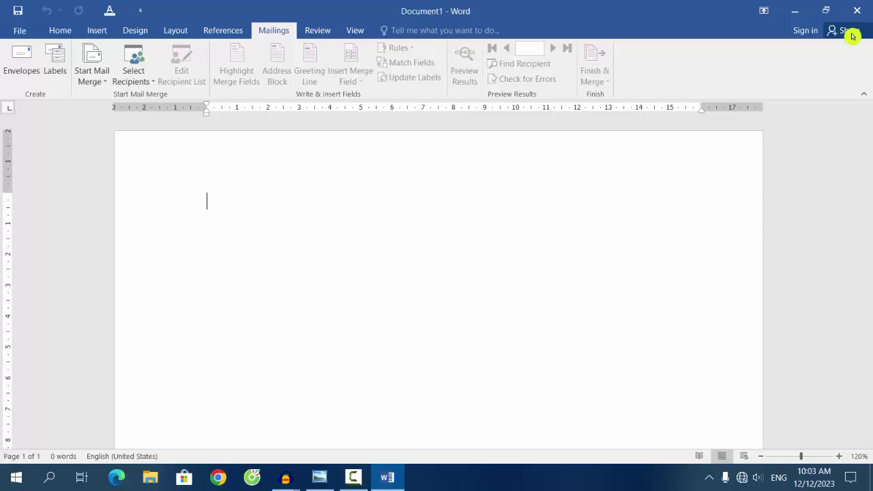
left_click(855, 11)
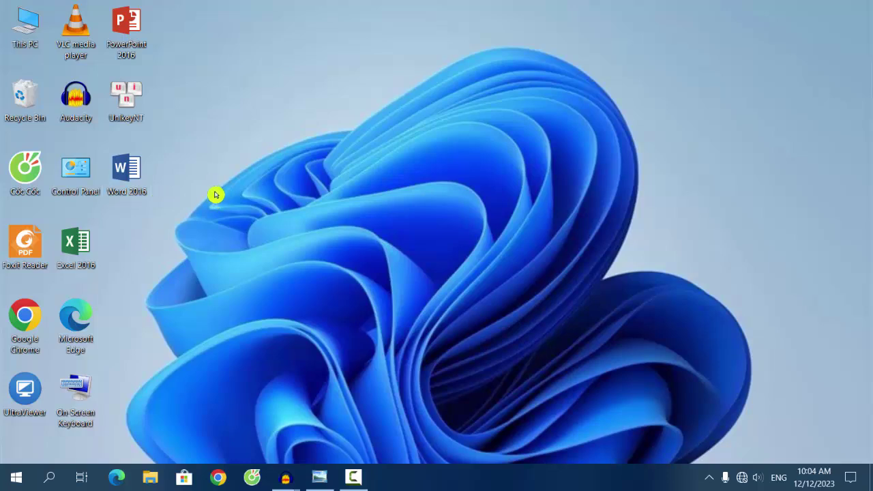
Step: Launch UniKey from the desktop, acknowledge the running-instance warning and bring up its settings window
double_click(137, 104)
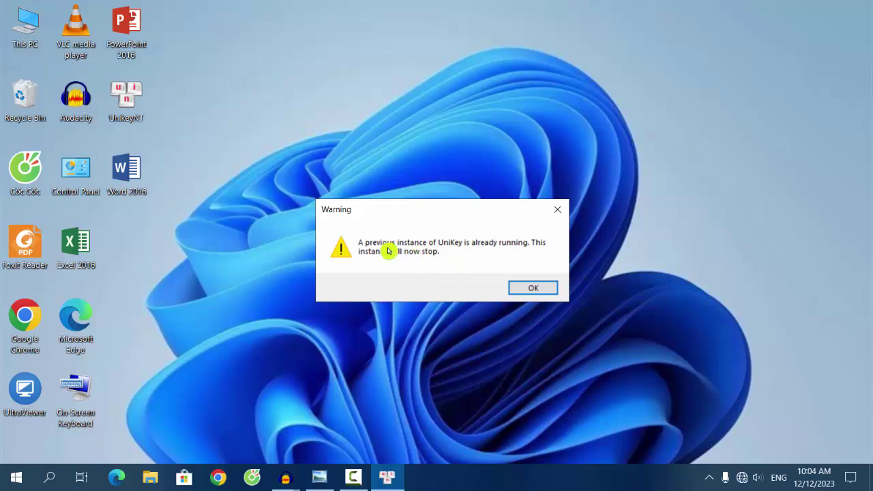
left_click(551, 294)
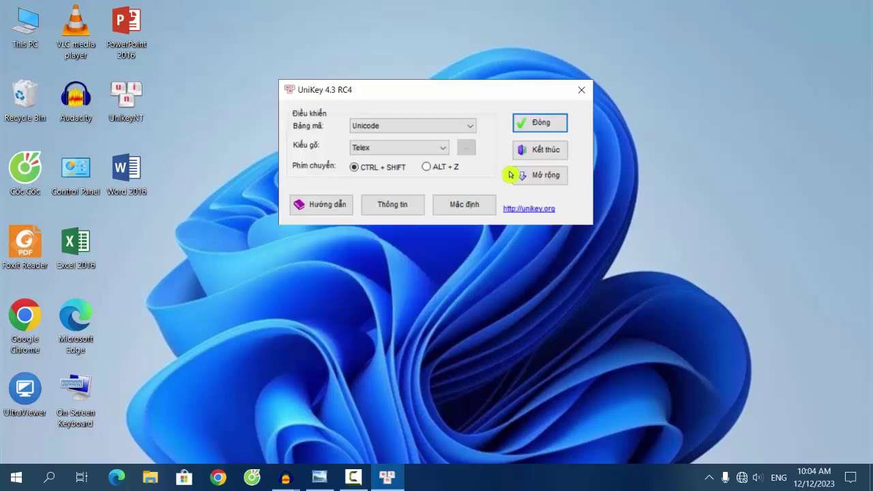
left_click_drag(472, 96, 471, 91)
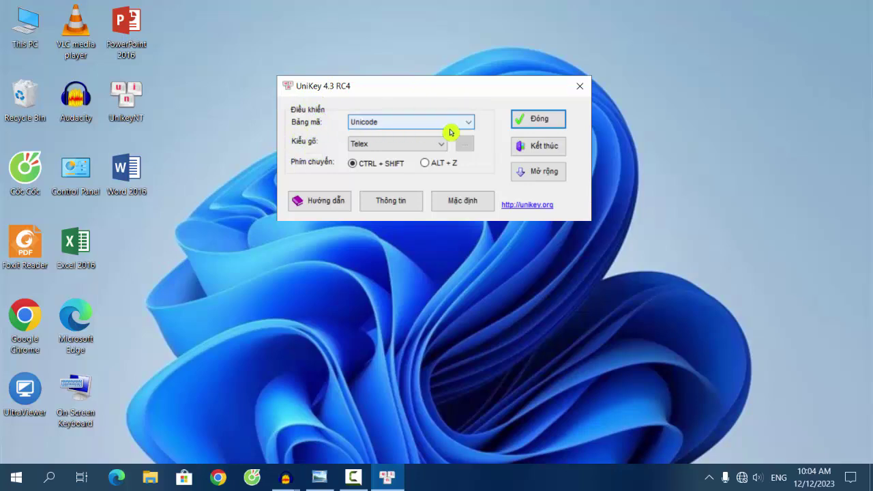
Step: Set UniKey's Bảng mã to Unicode and Kiểu gõ to Telex, and close the settings window
left_click(470, 124)
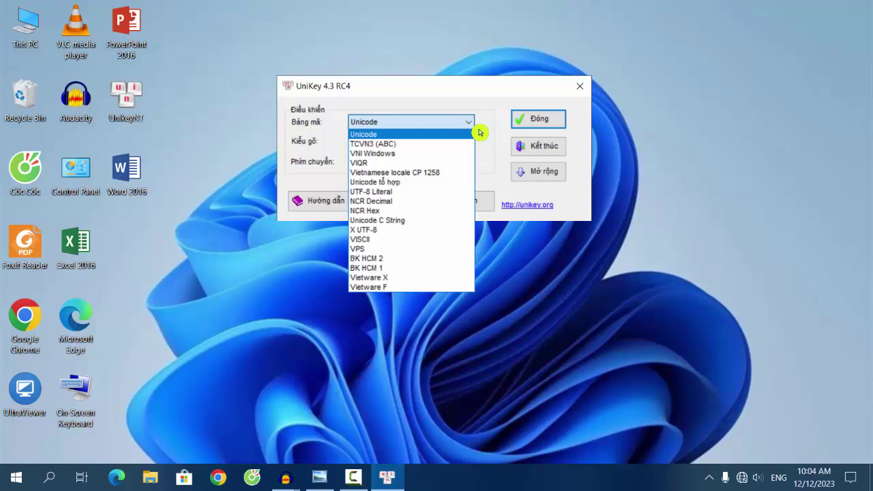
left_click(378, 133)
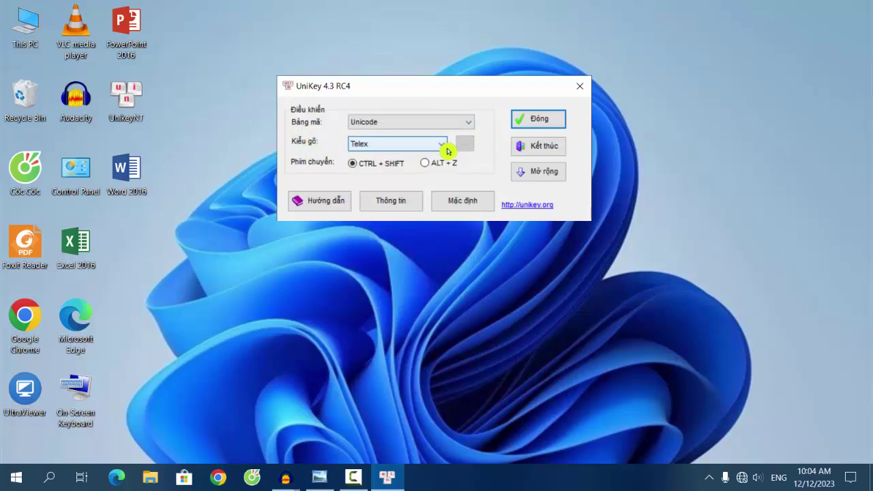
left_click(441, 147)
left_click(368, 161)
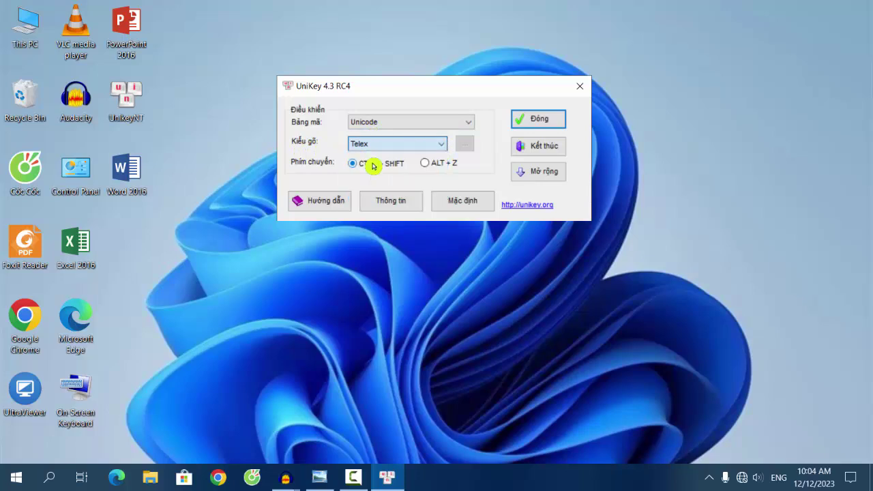
left_click(461, 124)
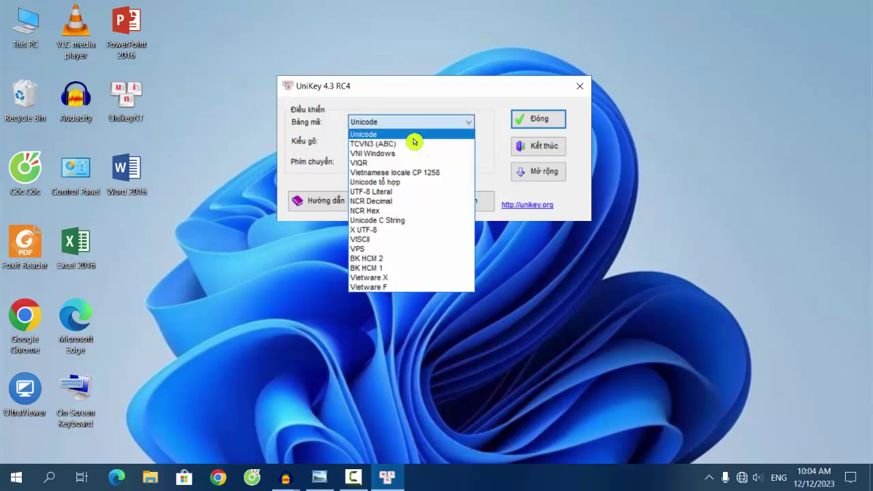
left_click(386, 137)
left_click(392, 146)
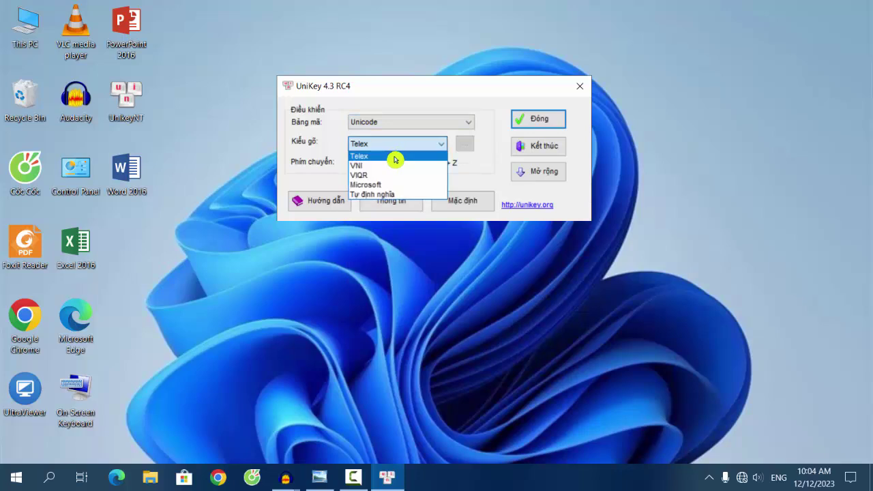
left_click(395, 154)
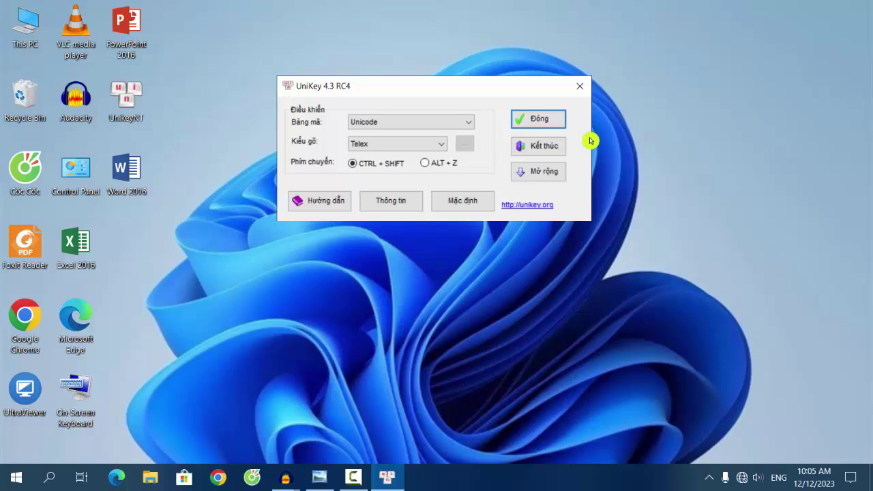
left_click(539, 119)
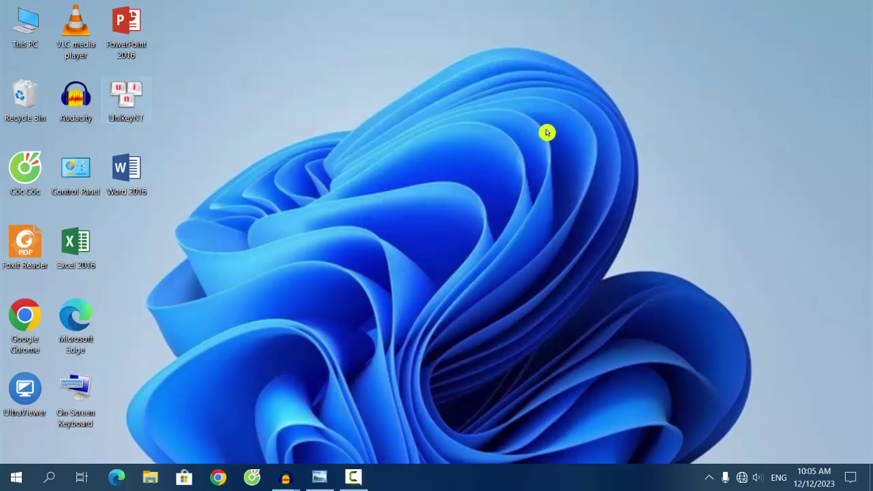
right_click(269, 188)
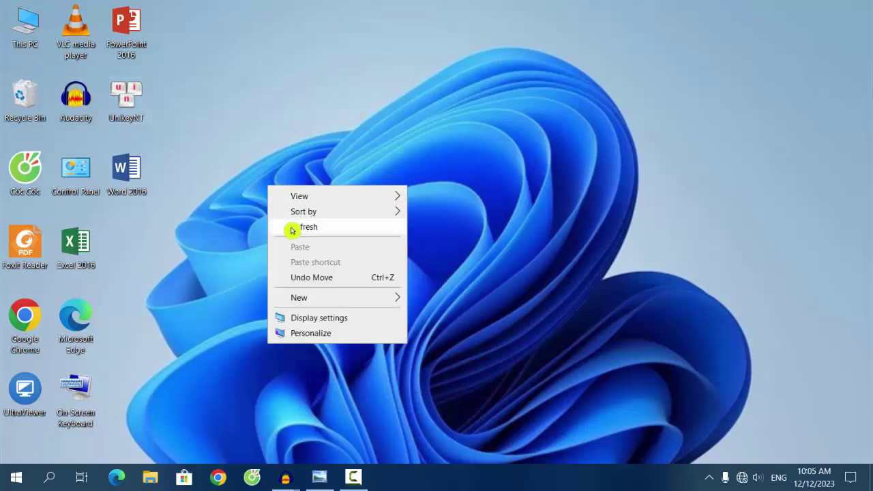
right_click(262, 179)
left_click(273, 217)
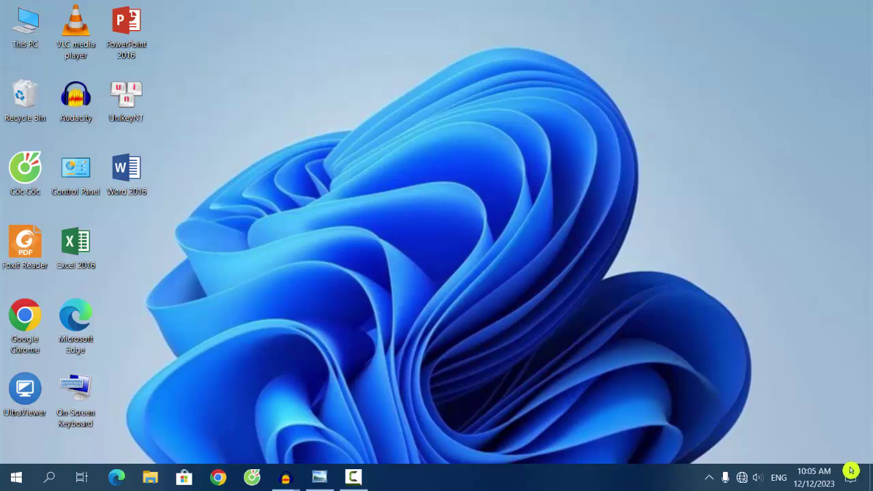
Step: Toggle UniKey's input mode from Vietnamese to English and back to Vietnamese using its hidden notification-area icon
left_click(711, 483)
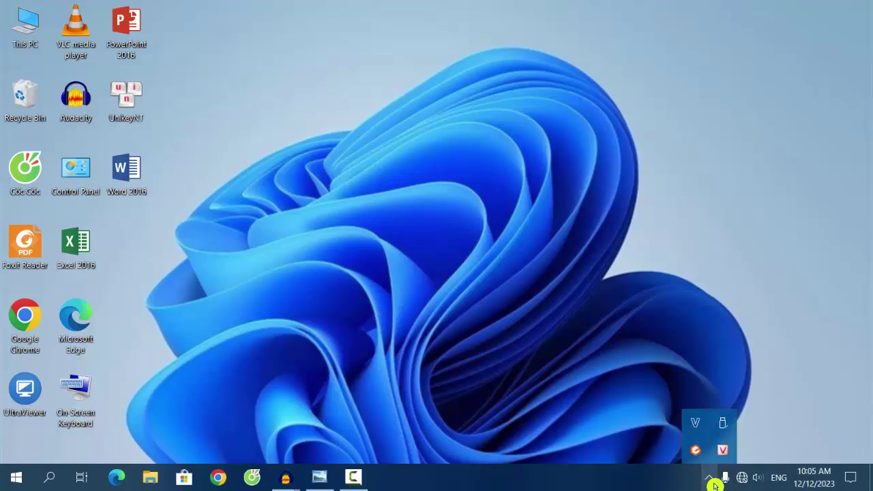
left_click(725, 451)
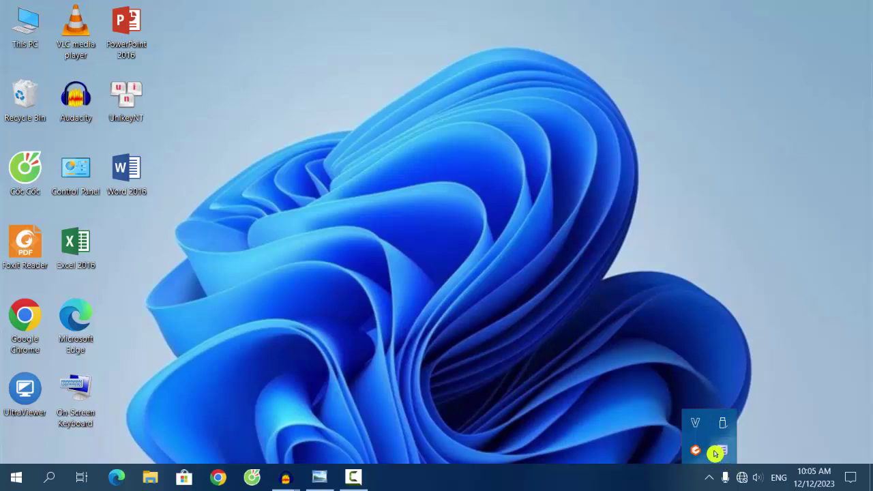
left_click(726, 456)
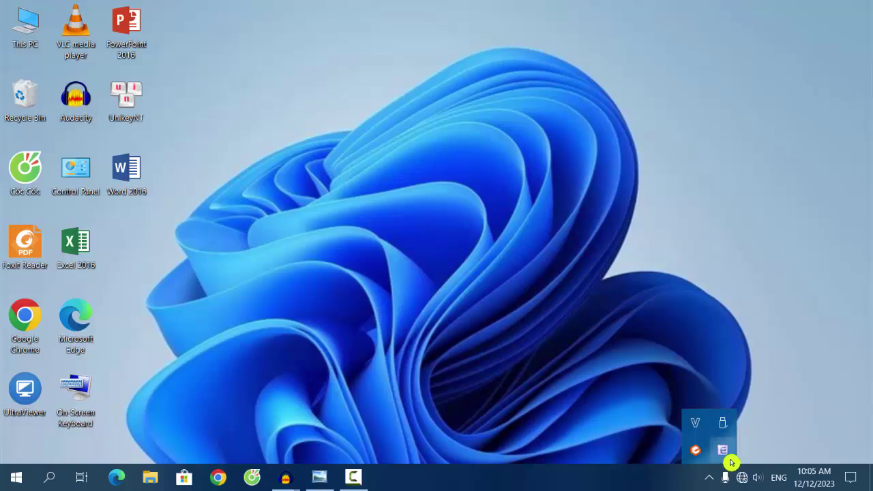
left_click(729, 456)
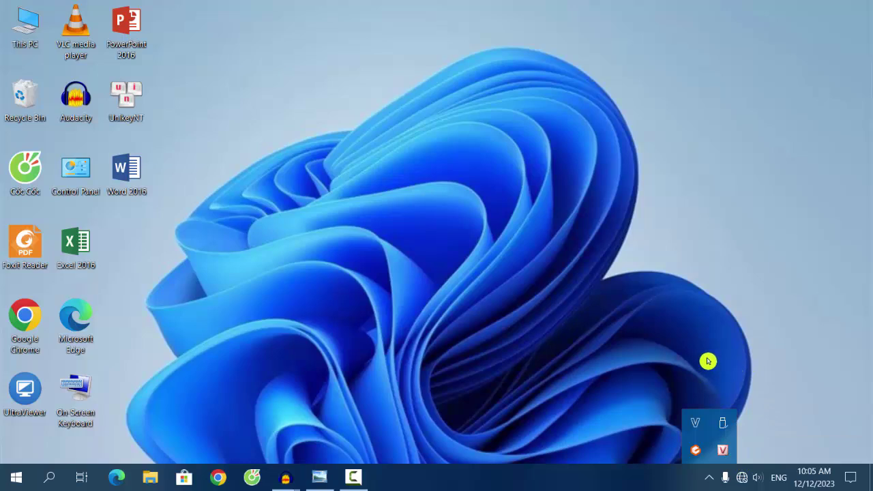
left_click(138, 108)
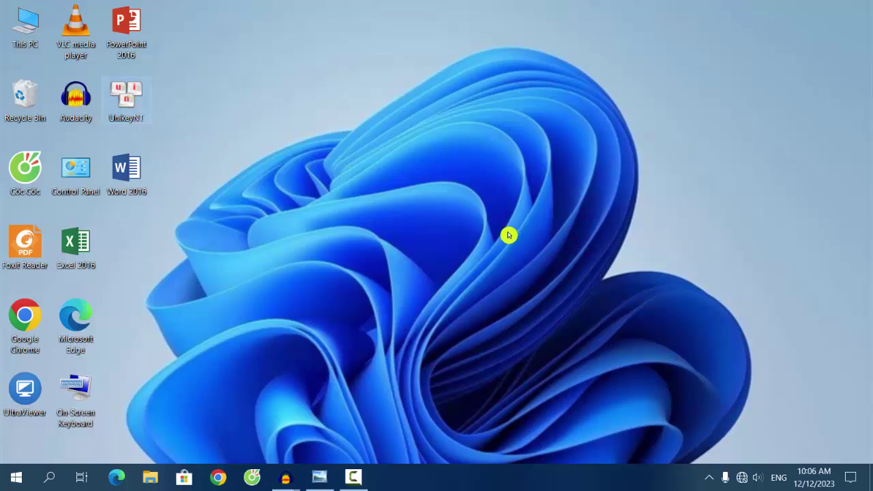
left_click(709, 477)
left_click(725, 451)
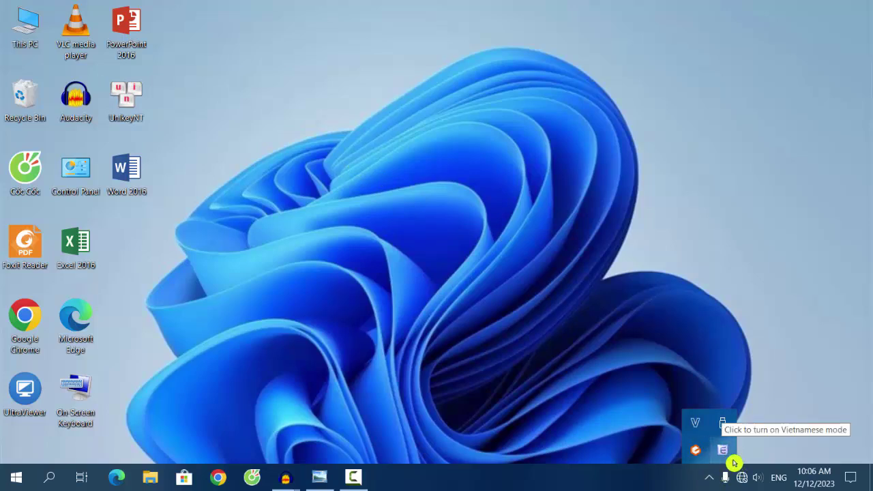
left_click(725, 456)
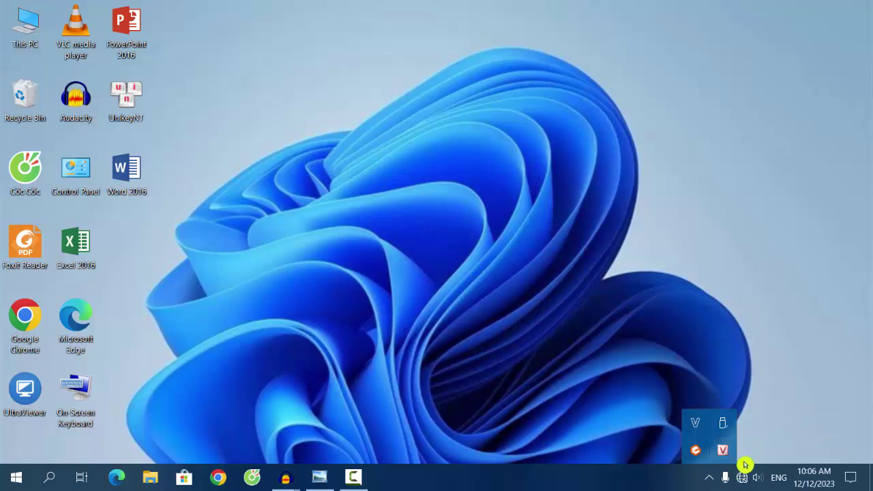
right_click(269, 179)
right_click(256, 181)
left_click(277, 221)
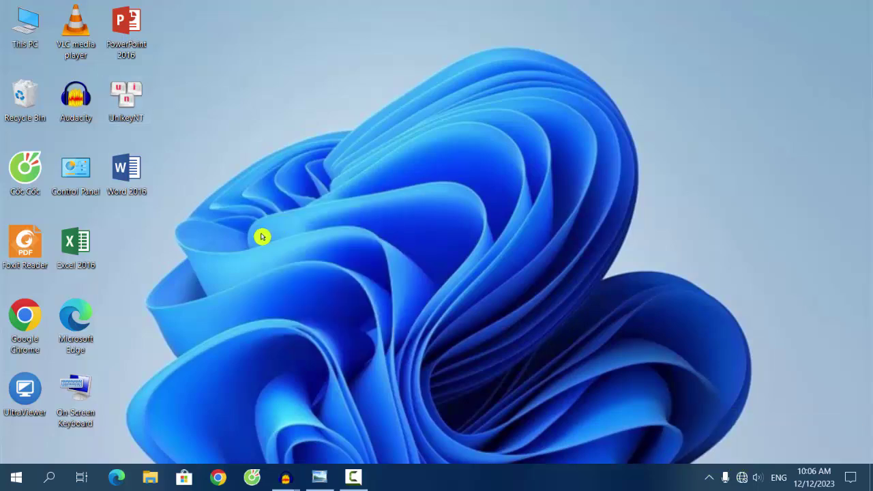
Step: Open Word 2016 with a blank document and look through its Insert, Layout, Review and View commands
double_click(130, 186)
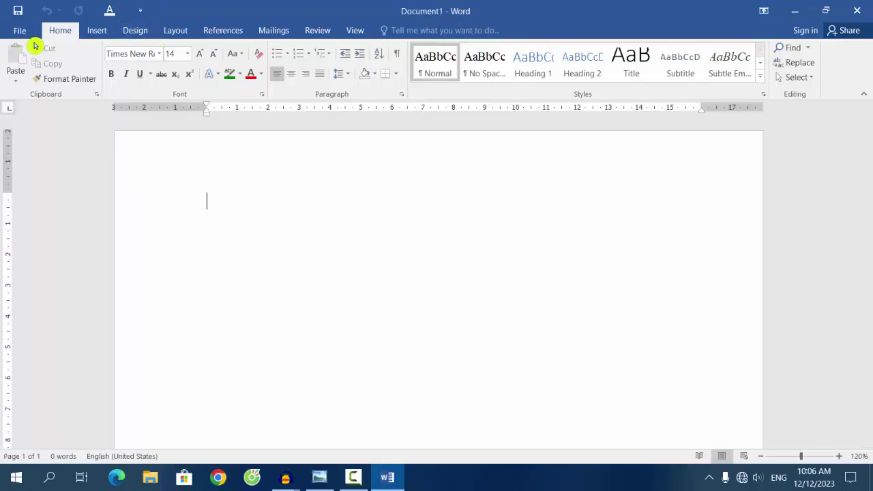
left_click(99, 37)
left_click(175, 32)
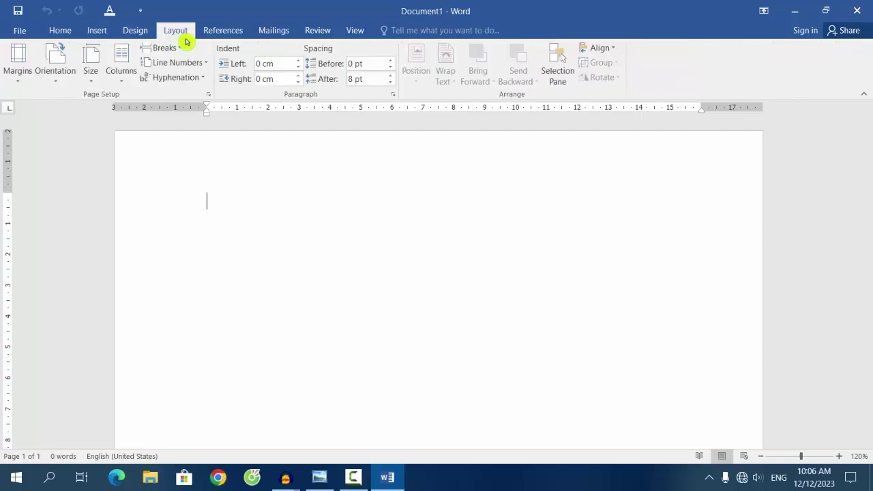
left_click(321, 32)
left_click(358, 34)
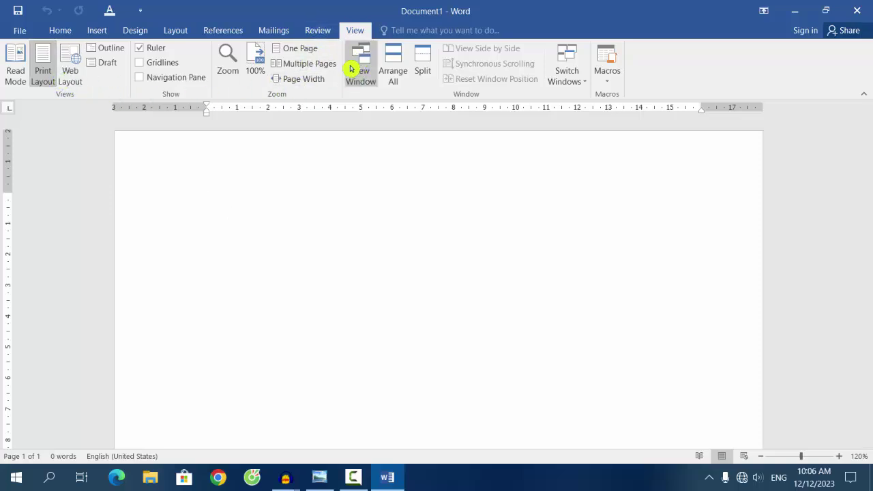
left_click(96, 31)
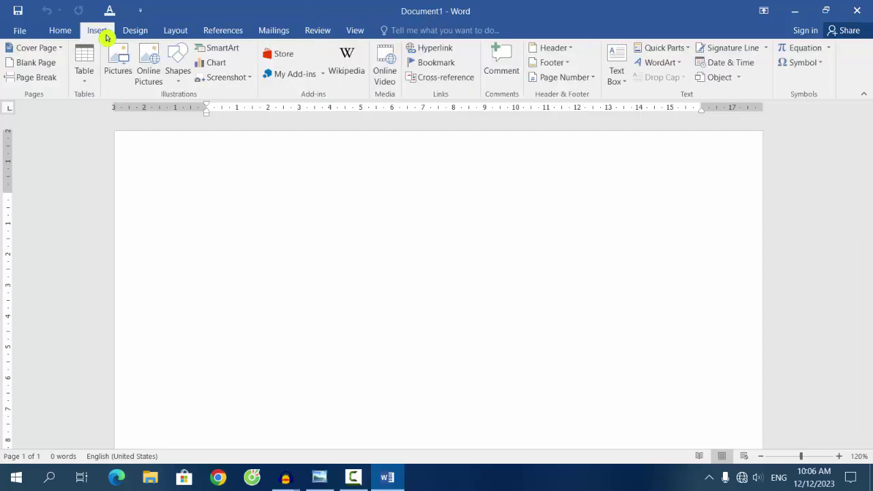
left_click(73, 34)
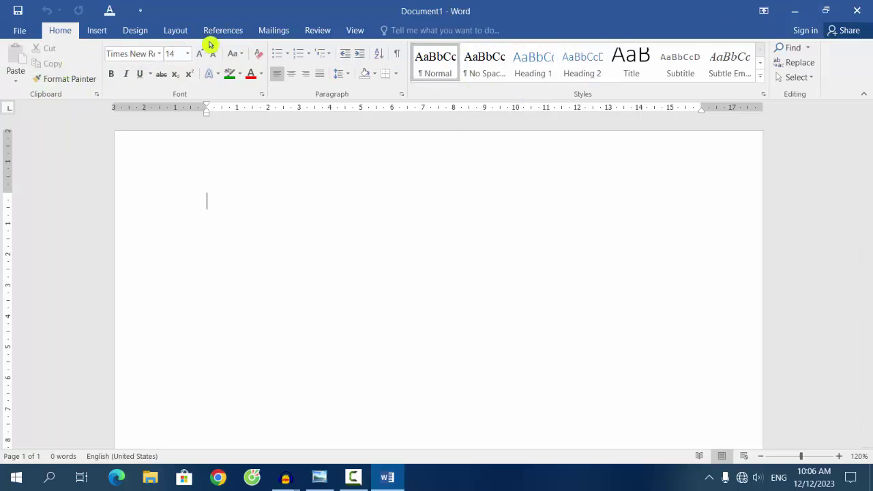
Step: Set the font size to 28 and enter the test text "hhjjsaadffgg" on the first line
left_click(187, 53)
left_click(172, 226)
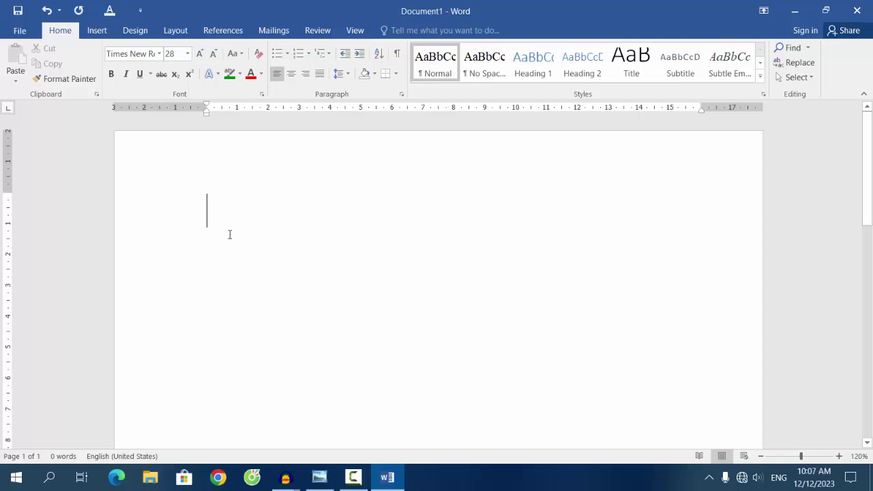
type("hhjj")
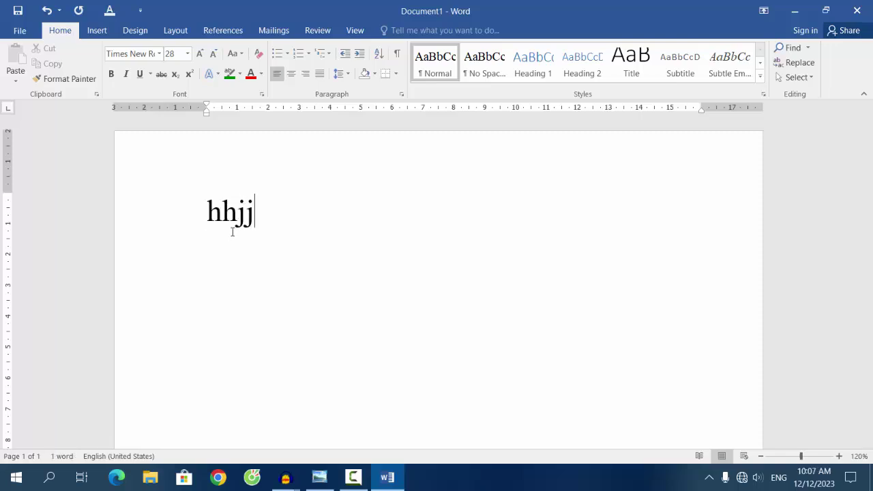
type("saadffgg")
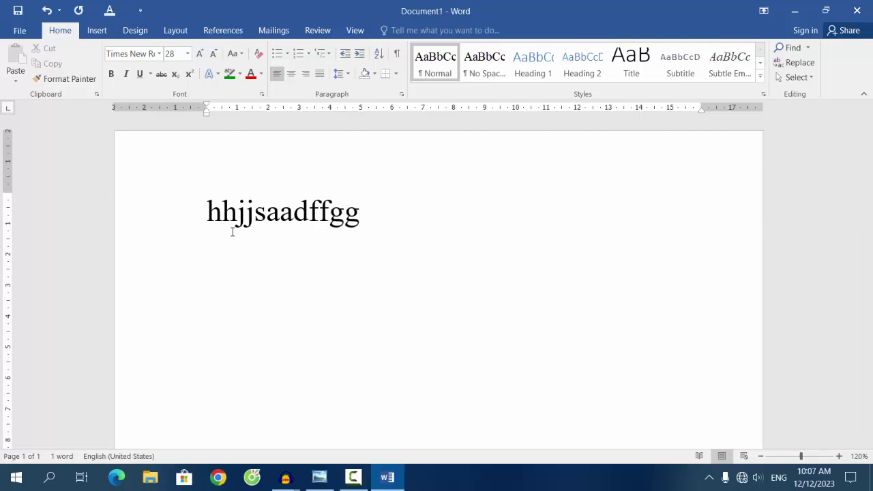
Step: Extend the test text on the first line of the blank document with "rrttyyuuvbh"
type("rrttyyu")
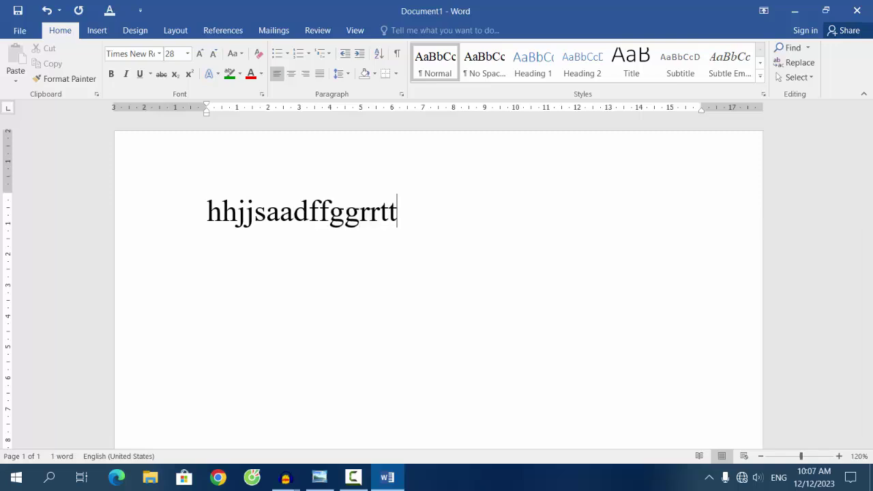
type("uvbh")
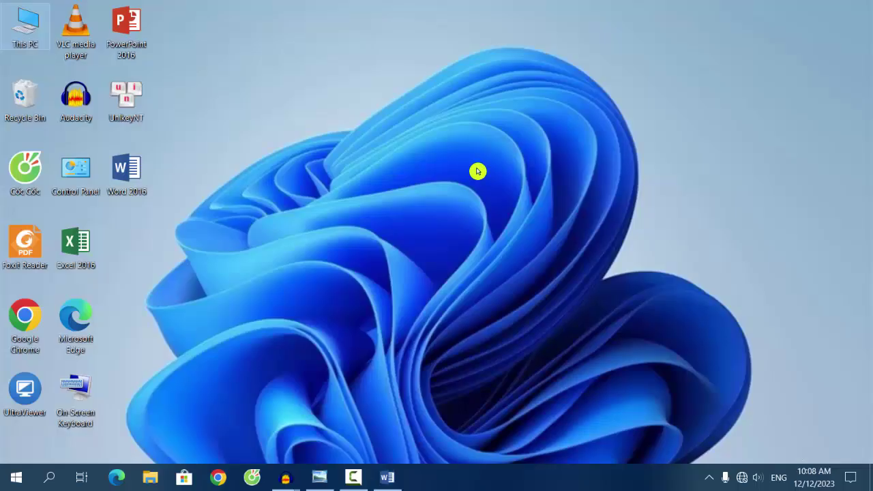
Step: Bring up the GO-TIENG-VIET document in Word and collapse the ribbon to leave more room for the page
left_click(387, 478)
left_click(396, 258)
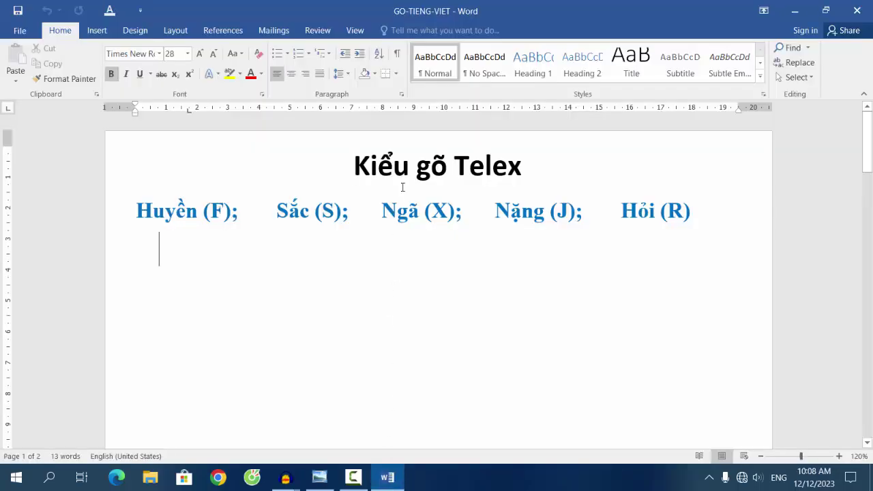
right_click(304, 91)
left_click(331, 163)
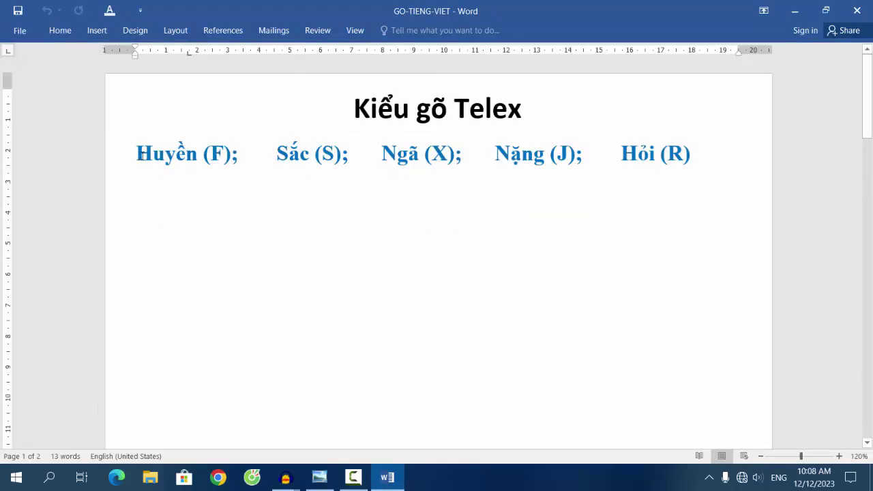
Step: Highlight the tone names Huyền, Sắc, Ngã, Nặng and Hỏi one after another in the Telex line
double_click(138, 154)
double_click(282, 156)
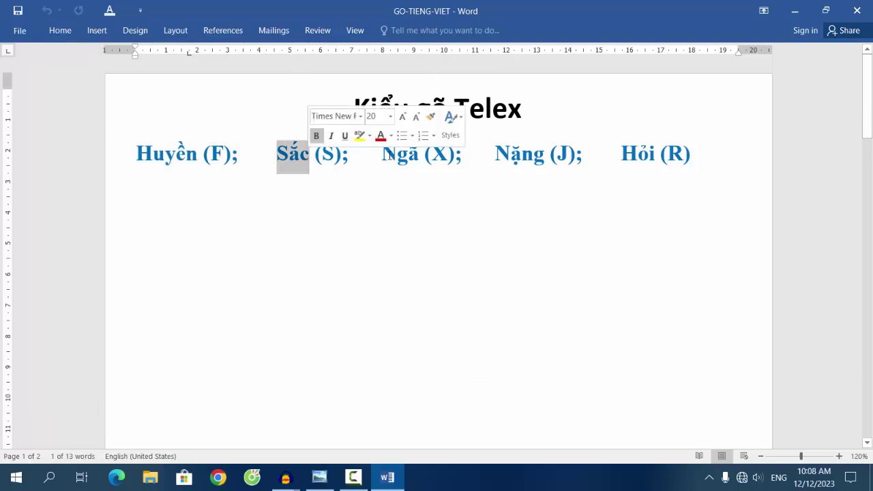
double_click(396, 155)
double_click(513, 157)
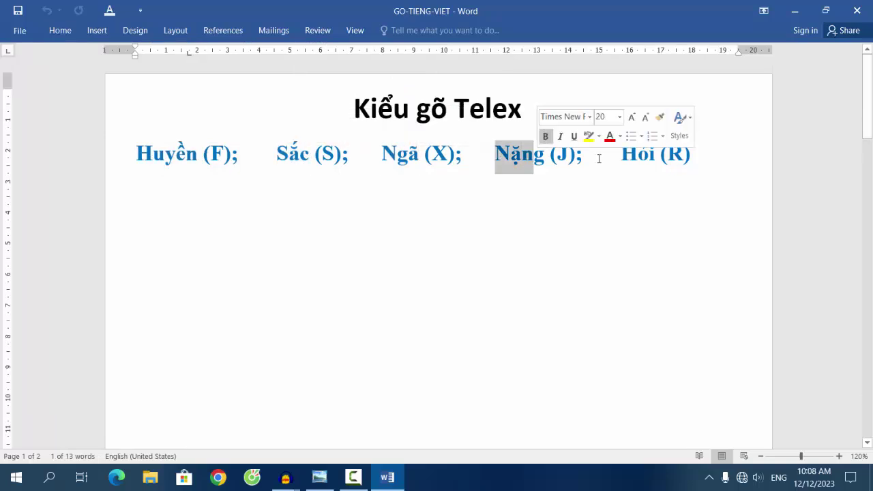
double_click(642, 156)
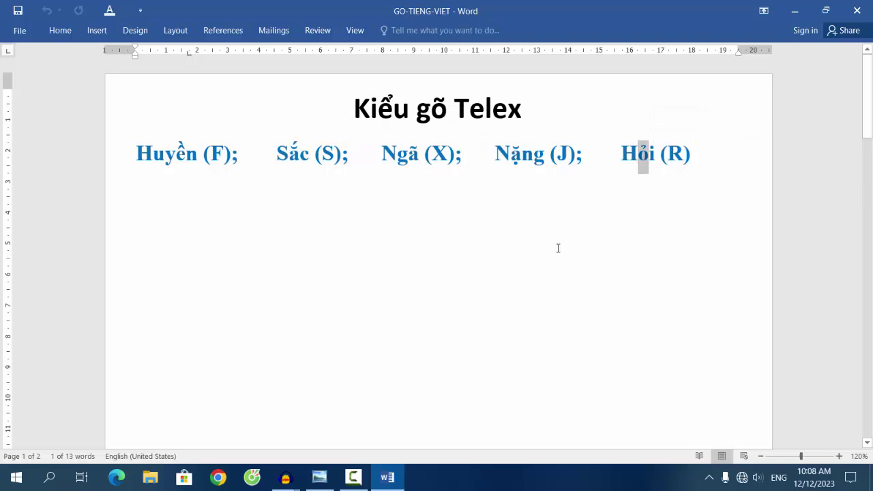
Step: Highlight the Telex key letters F, S, X and J in turn beside their tone names
double_click(216, 157)
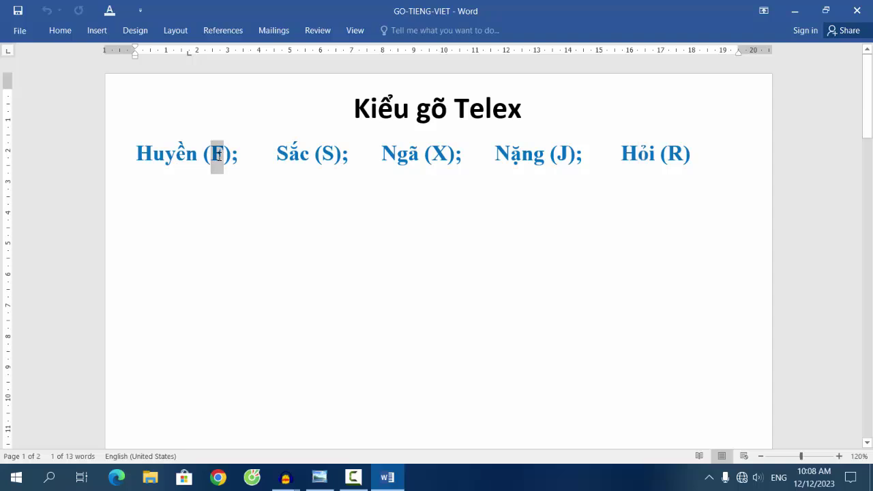
double_click(327, 156)
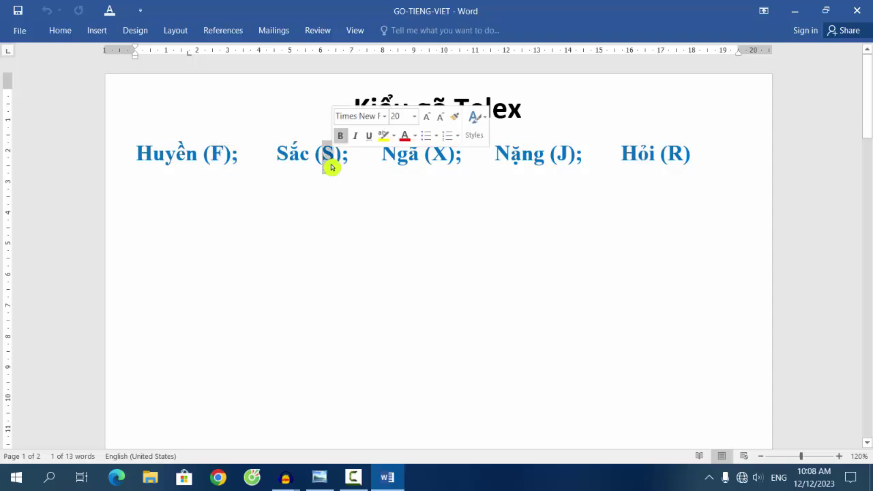
double_click(438, 156)
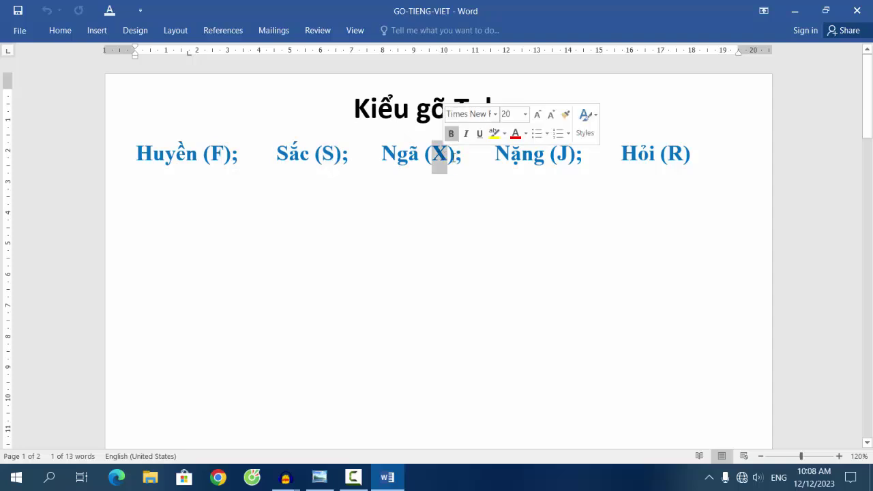
double_click(563, 155)
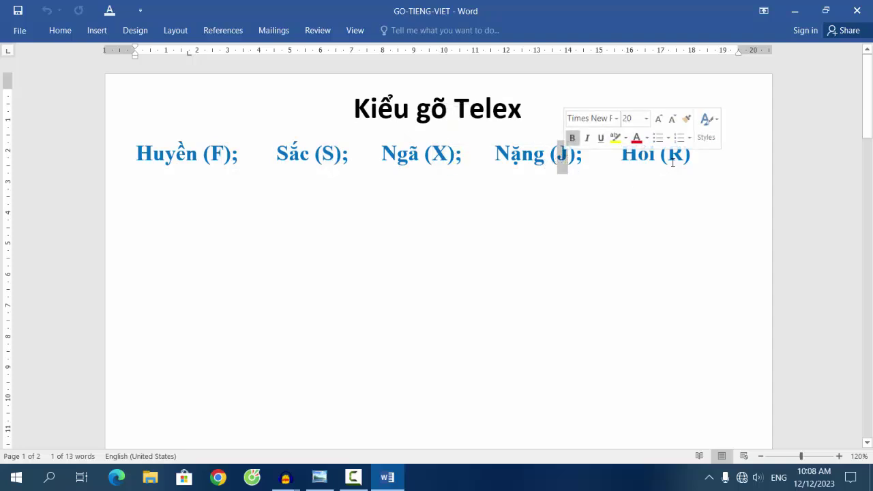